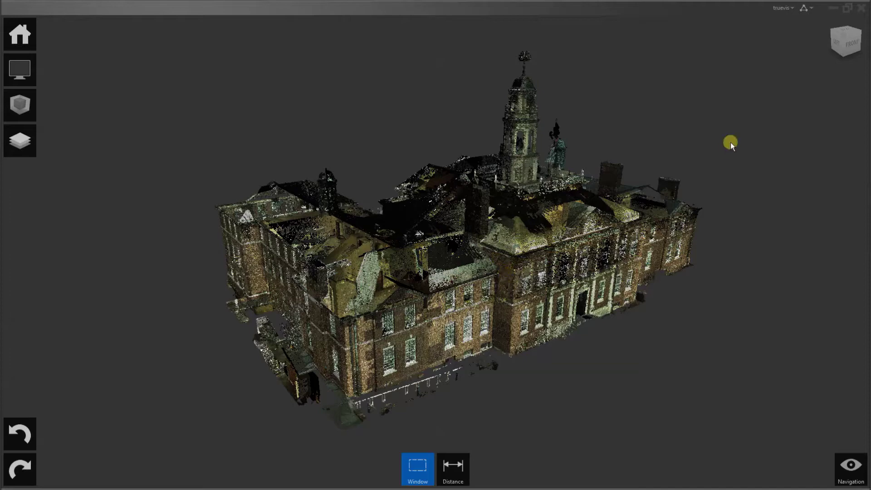
- Examine the building's point cloud, moving from the exterior overview through the rear facade into the entrance hall
{"action": "left_click_drag", "start_coordinate": [653, 232], "coordinate": [521, 144]}
{"action": "middle_click_drag", "start_coordinate": [520, 144], "coordinate": [281, 185]}
{"action": "scroll", "coordinate": [410, 222], "scroll_direction": "up", "scroll_amount": 4}
{"action": "middle_click_drag", "start_coordinate": [350, 216], "coordinate": [575, 197]}
{"action": "mouse_move", "coordinate": [575, 196]}
{"action": "left_mouse_down"}
{"action": "mouse_move", "coordinate": [494, 251]}
{"action": "mouse_move", "coordinate": [494, 235]}
{"action": "mouse_move", "coordinate": [573, 196]}
{"action": "left_mouse_up"}
{"action": "middle_click_drag", "start_coordinate": [573, 196], "coordinate": [284, 211]}
{"action": "scroll", "coordinate": [347, 222], "scroll_direction": "up", "scroll_amount": 4}
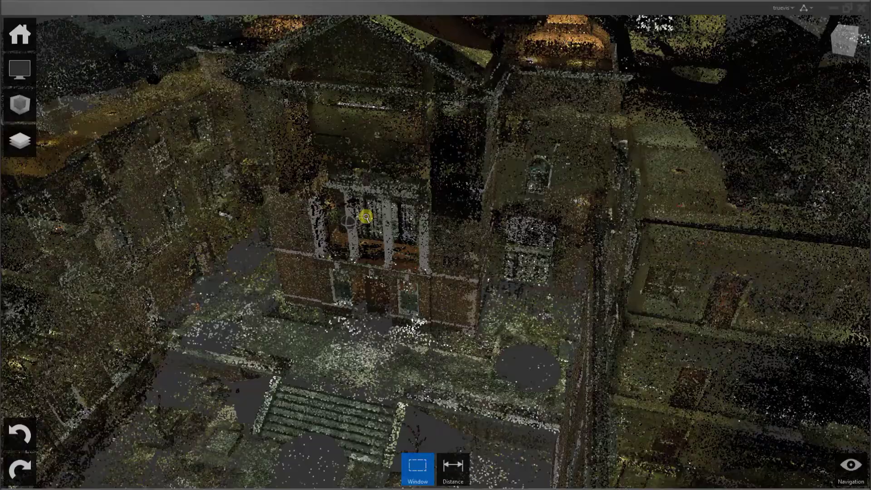
{"action": "scroll", "coordinate": [366, 216], "scroll_direction": "up", "scroll_amount": 10}
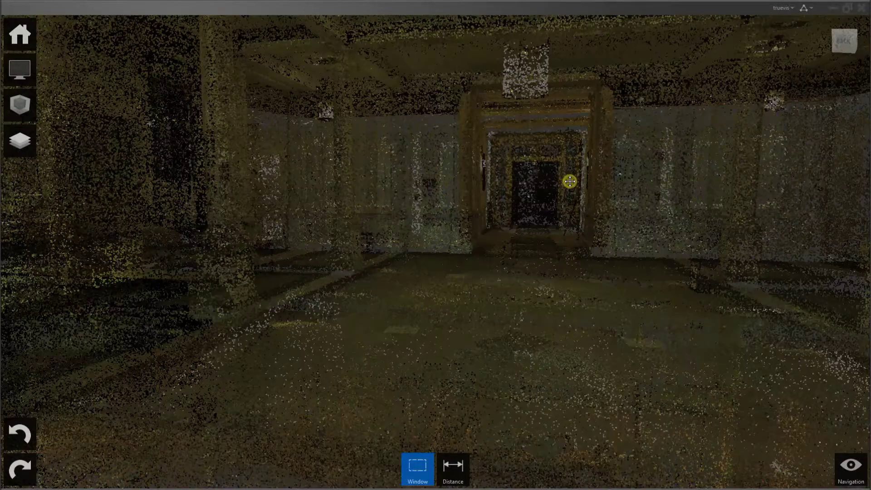
{"action": "scroll", "coordinate": [570, 181], "scroll_direction": "up", "scroll_amount": 5}
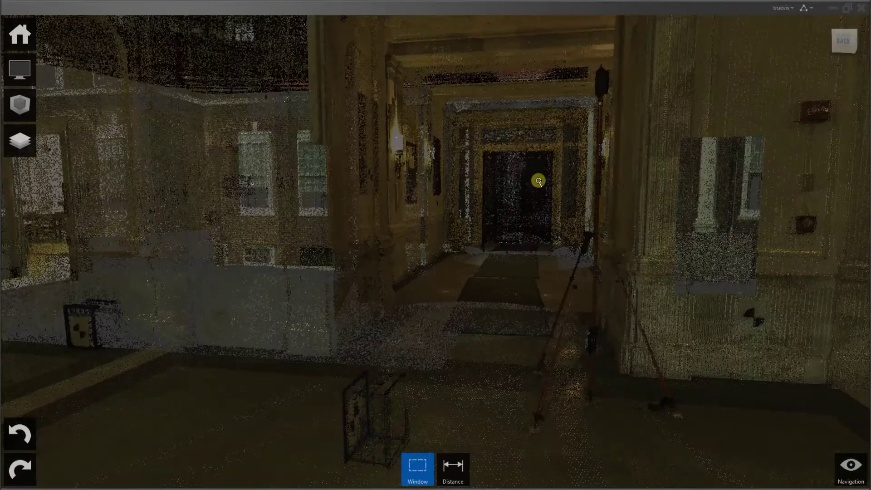
- Set the point cloud's lighting sides to None
{"action": "left_click", "coordinate": [24, 43]}
{"action": "mouse_move", "coordinate": [29, 69]}
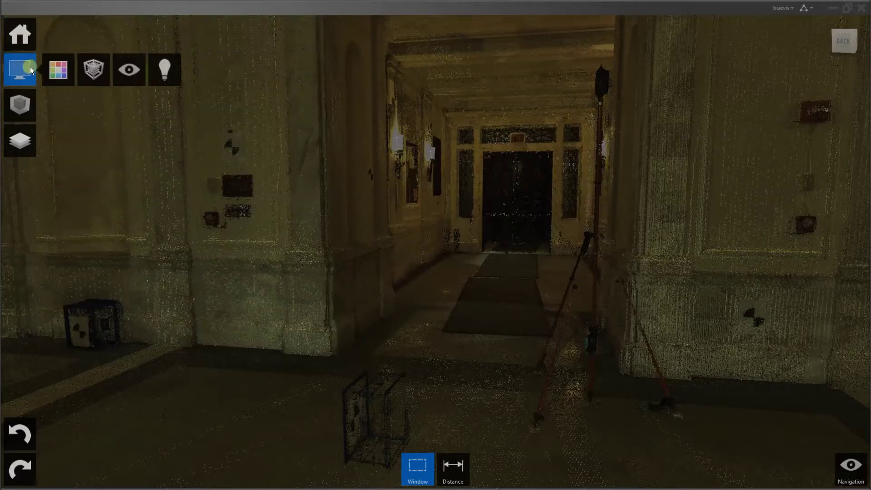
{"action": "mouse_move", "coordinate": [163, 76]}
{"action": "mouse_move", "coordinate": [167, 104]}
{"action": "left_click", "coordinate": [264, 111]}
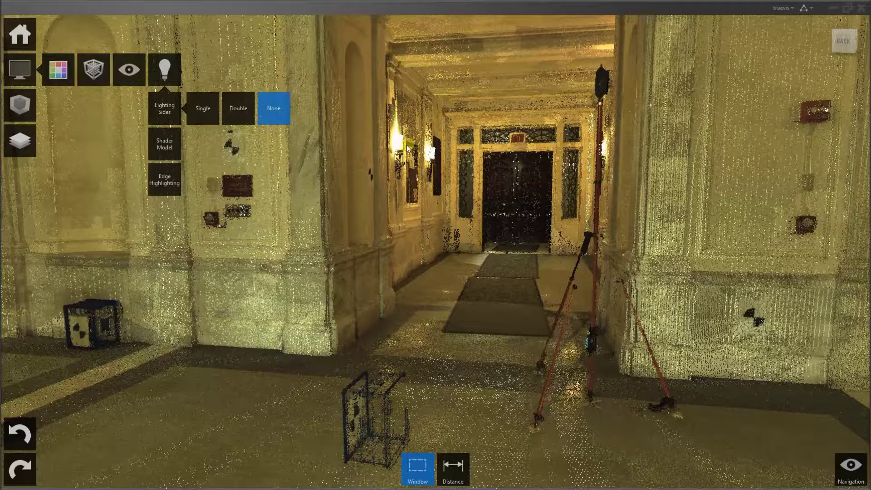
- Examine the scanned interior of the entrance hall and the adjoining corridor, ending with an overview of the whole building
{"action": "scroll", "coordinate": [410, 145], "scroll_direction": "down", "scroll_amount": 3}
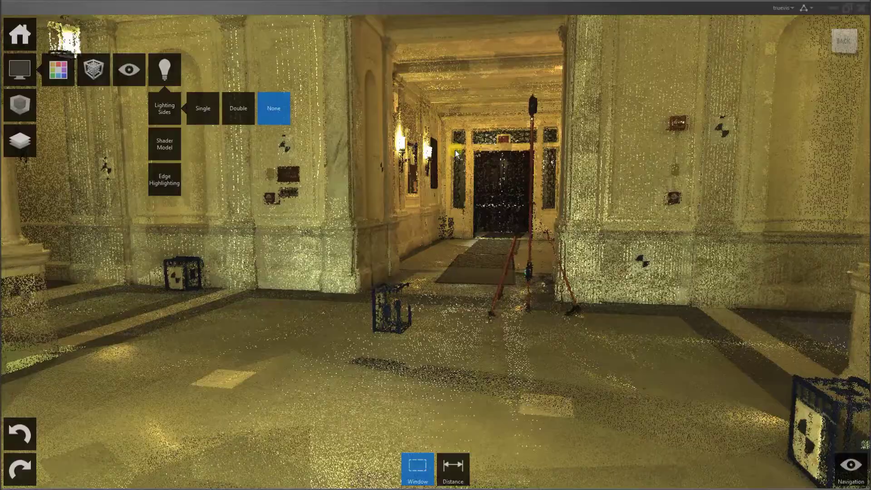
{"action": "middle_click_drag", "start_coordinate": [455, 151], "coordinate": [469, 146]}
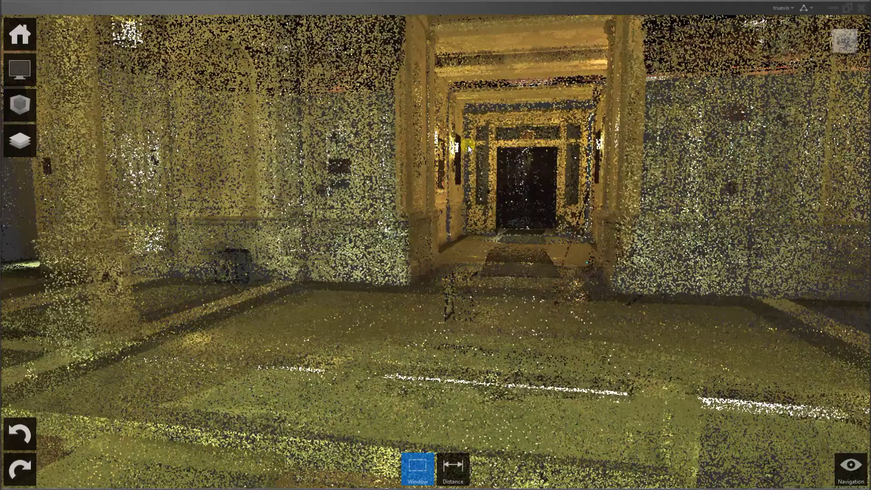
{"action": "scroll", "coordinate": [501, 170], "scroll_direction": "up", "scroll_amount": 2}
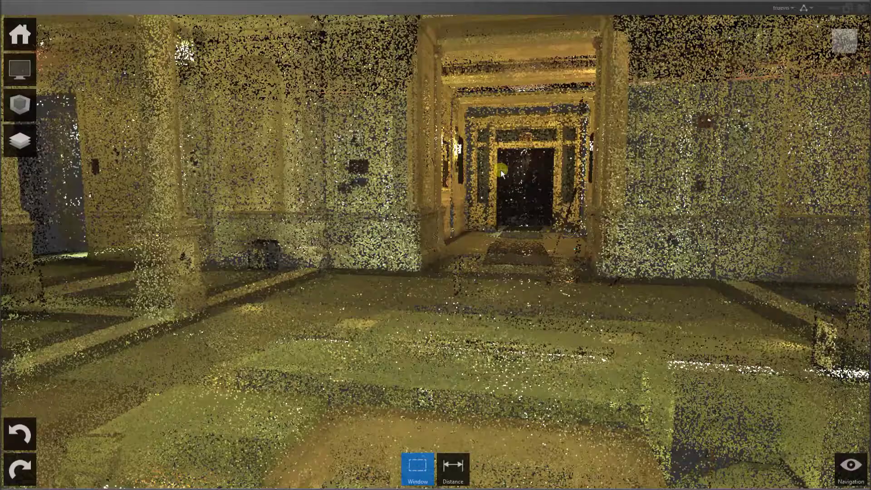
{"action": "scroll", "coordinate": [501, 170], "scroll_direction": "down", "scroll_amount": 2}
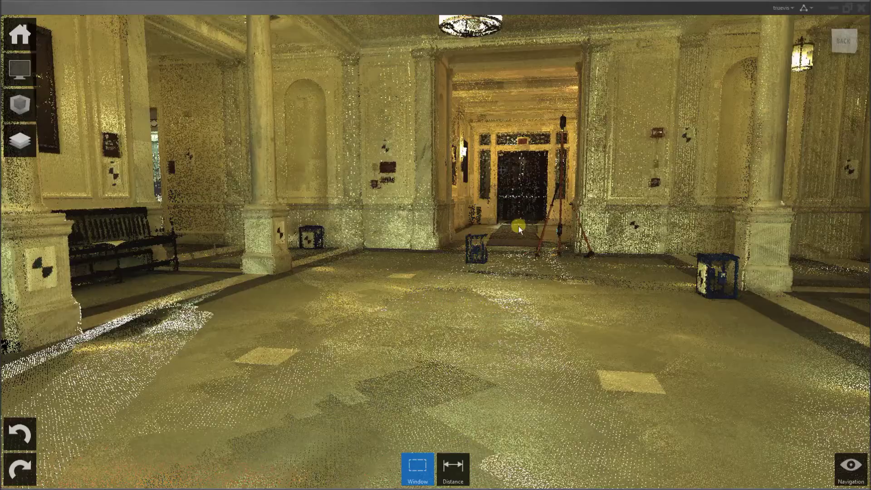
{"action": "scroll", "coordinate": [521, 160], "scroll_direction": "up", "scroll_amount": 3}
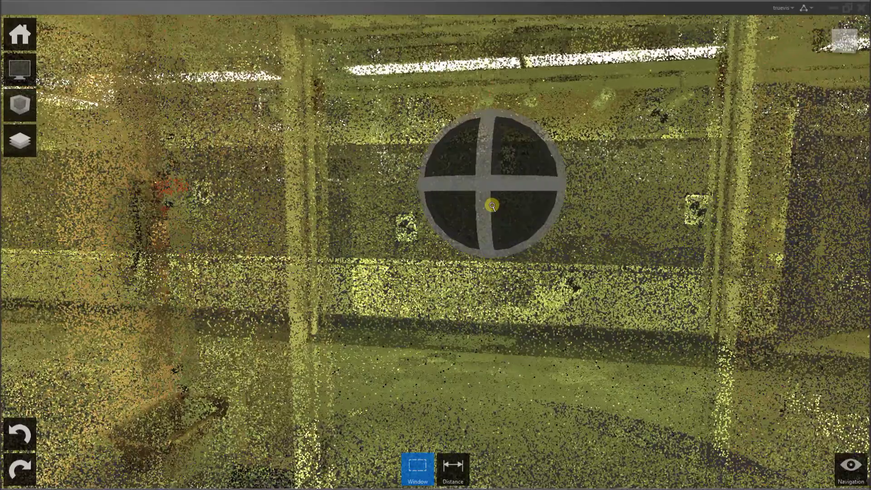
{"action": "left_click_drag", "start_coordinate": [492, 207], "coordinate": [350, 206]}
{"action": "middle_click_drag", "start_coordinate": [349, 207], "coordinate": [303, 203], "text": "shift"}
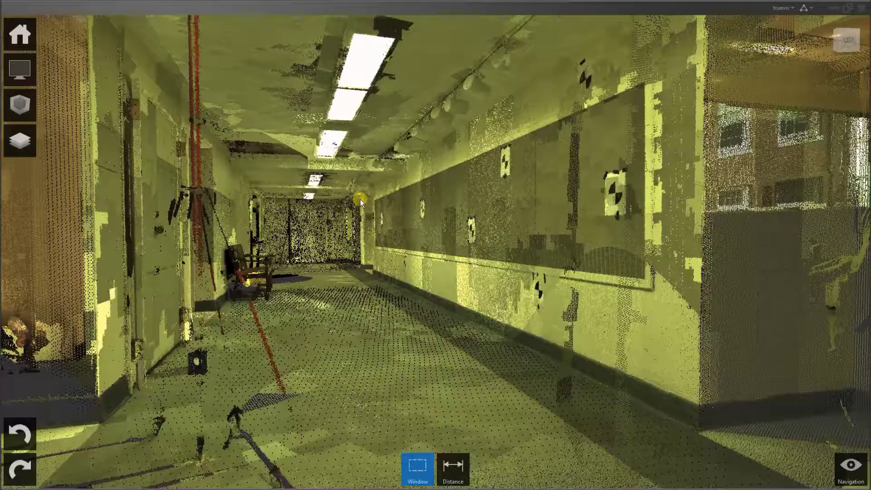
{"action": "scroll", "coordinate": [356, 189], "scroll_direction": "up", "scroll_amount": 5}
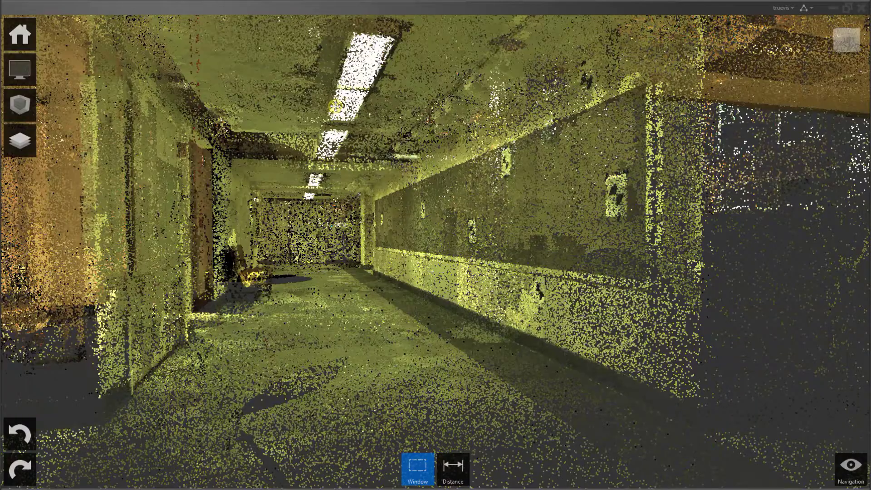
{"action": "middle_click_drag", "start_coordinate": [356, 189], "coordinate": [379, 408]}
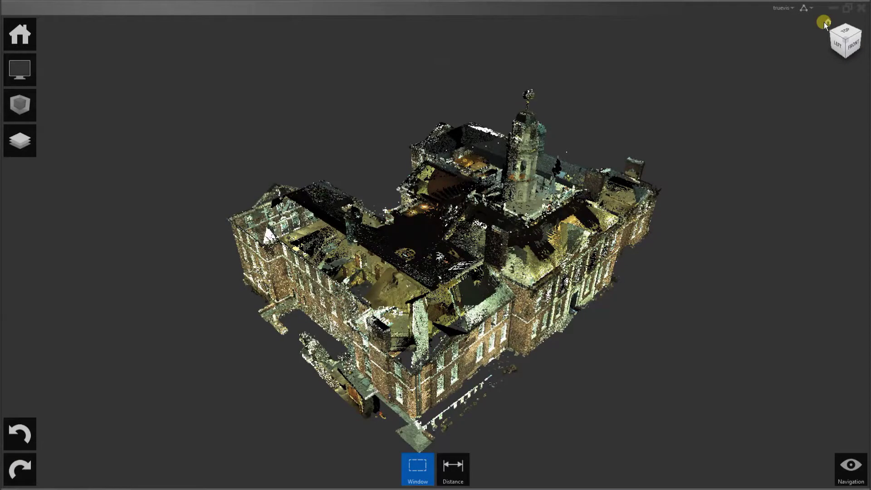
- Switch to Revit, restore the home orientation of the Point Clouds 3D view and inspect the scan around the rear courtyard
{"action": "left_click", "coordinate": [835, 8]}
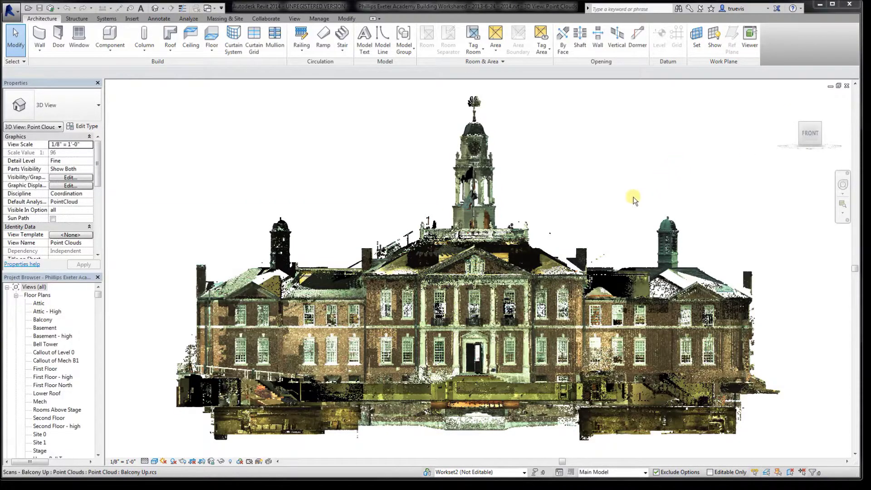
{"action": "mouse_move", "coordinate": [788, 116]}
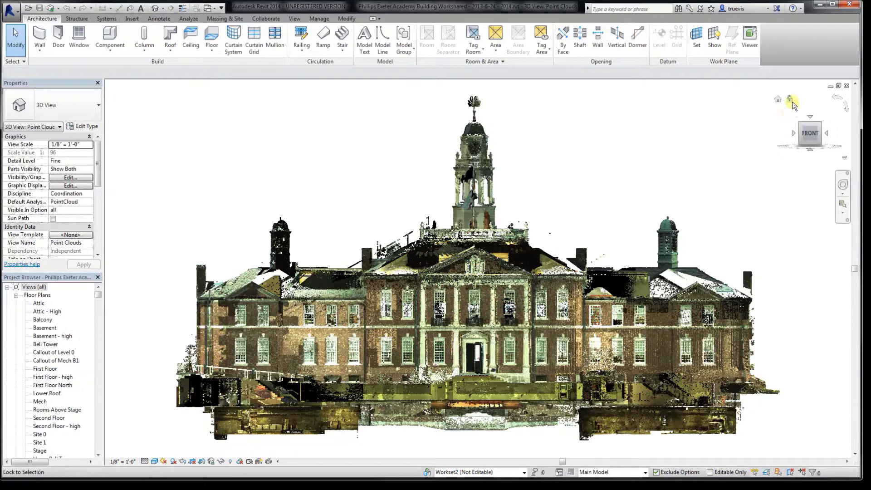
{"action": "left_click", "coordinate": [777, 100]}
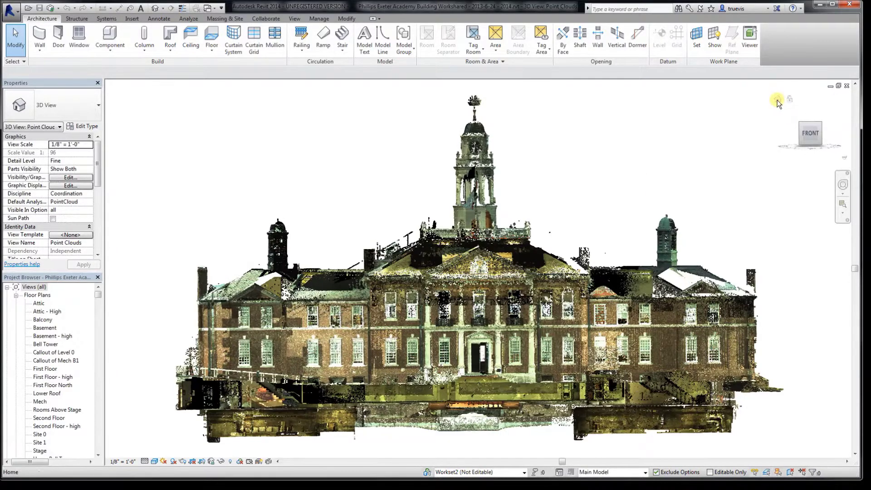
{"action": "scroll", "coordinate": [682, 164], "scroll_direction": "up", "scroll_amount": 5}
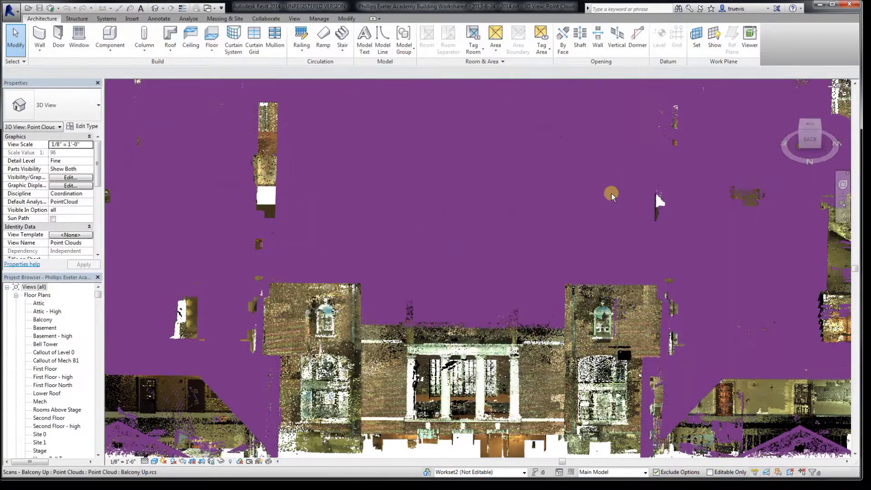
{"action": "scroll", "coordinate": [611, 194], "scroll_direction": "down", "scroll_amount": 6}
{"action": "middle_click_drag", "start_coordinate": [785, 279], "coordinate": [786, 277]}
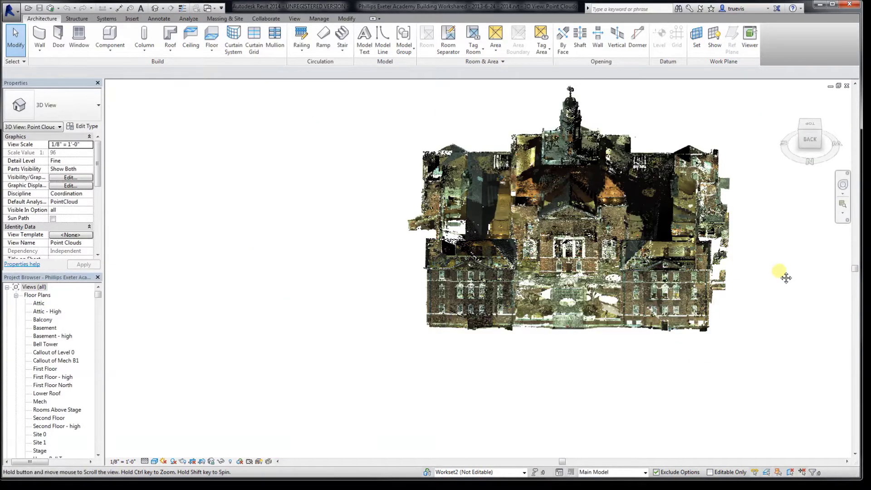
{"action": "scroll", "coordinate": [661, 321], "scroll_direction": "up", "scroll_amount": 5}
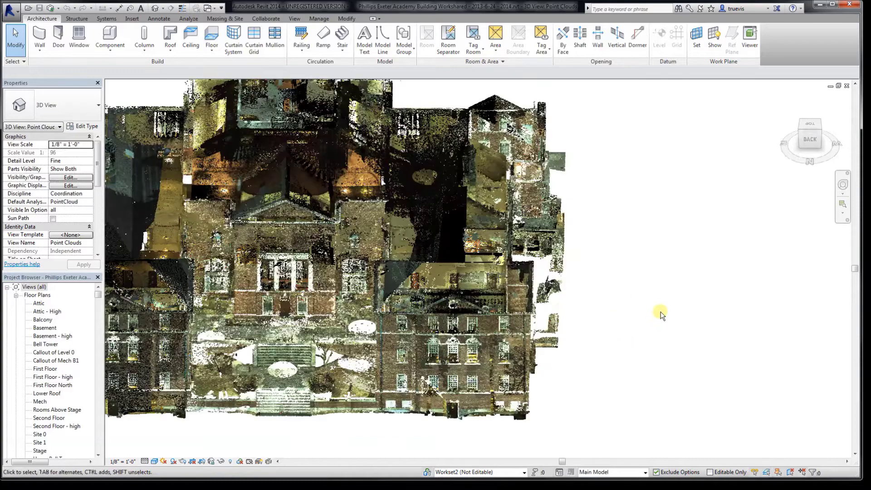
{"action": "middle_click_drag", "start_coordinate": [662, 279], "coordinate": [791, 277]}
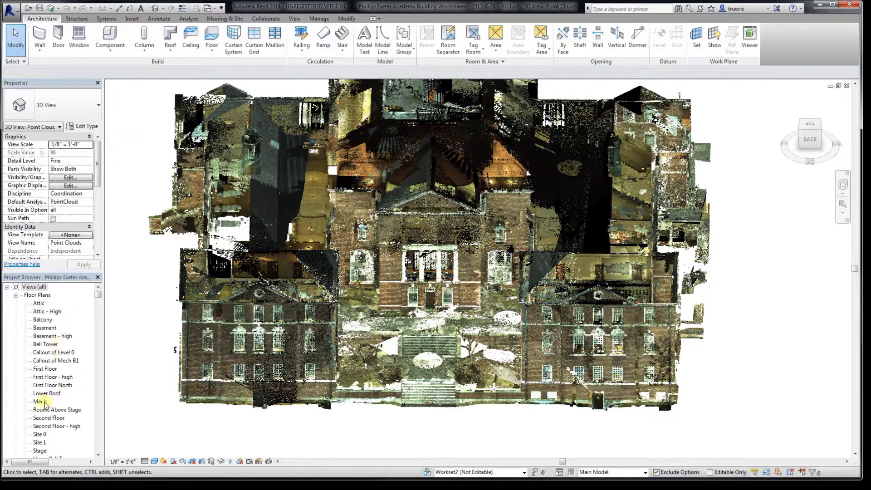
- Open the First Floor - high floor plan and inspect the modelled walls and columns around the central lobby
{"action": "left_click", "coordinate": [49, 377]}
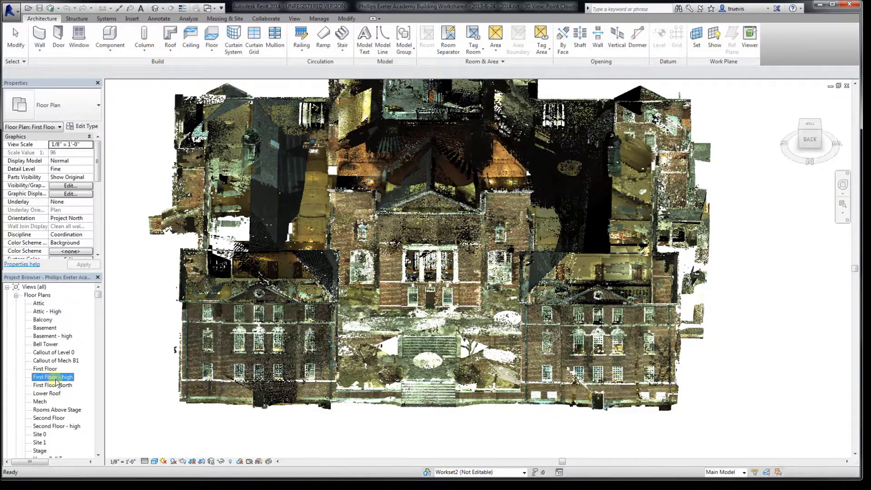
{"action": "double_click", "coordinate": [54, 377]}
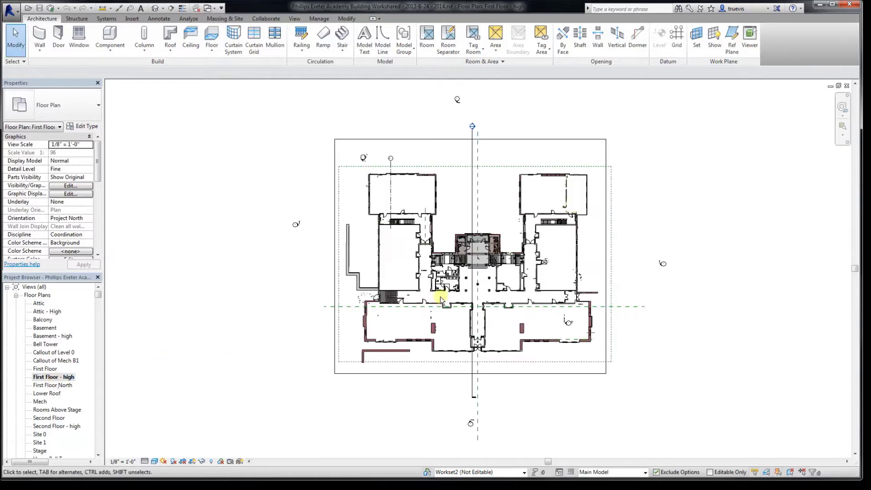
{"action": "scroll", "coordinate": [442, 295], "scroll_direction": "up", "scroll_amount": 5}
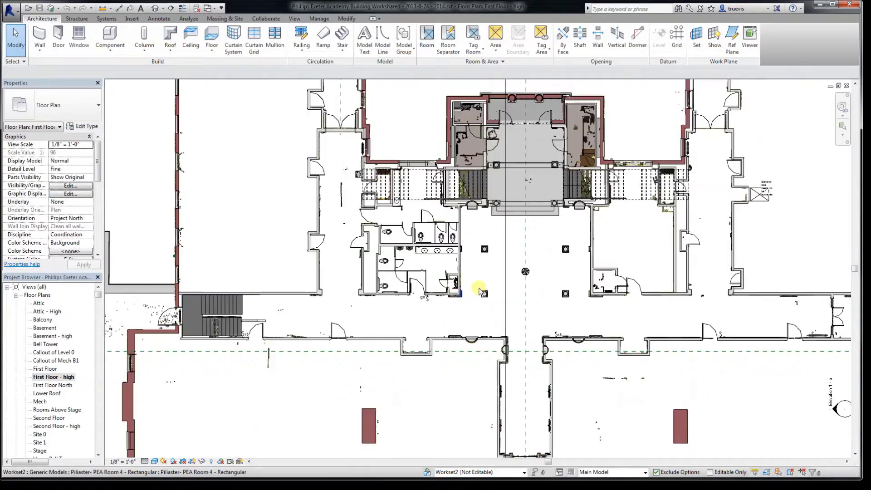
{"action": "scroll", "coordinate": [481, 291], "scroll_direction": "up", "scroll_amount": 3}
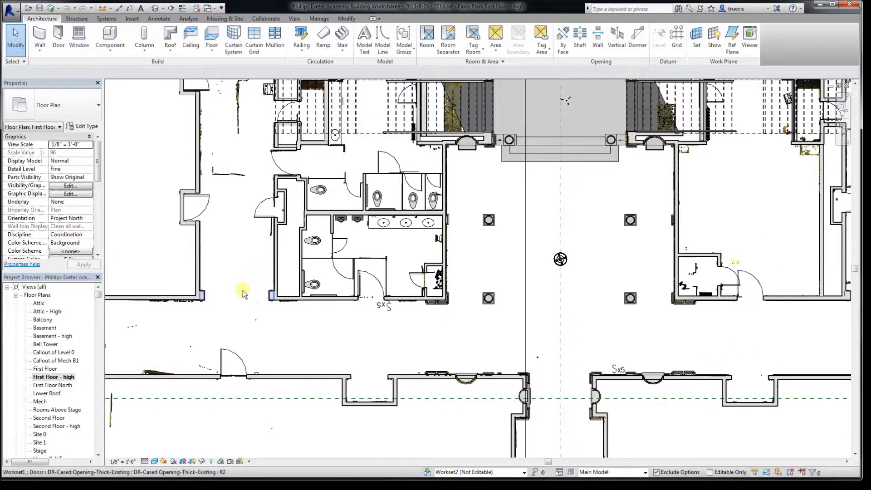
{"action": "scroll", "coordinate": [533, 323], "scroll_direction": "up", "scroll_amount": 3}
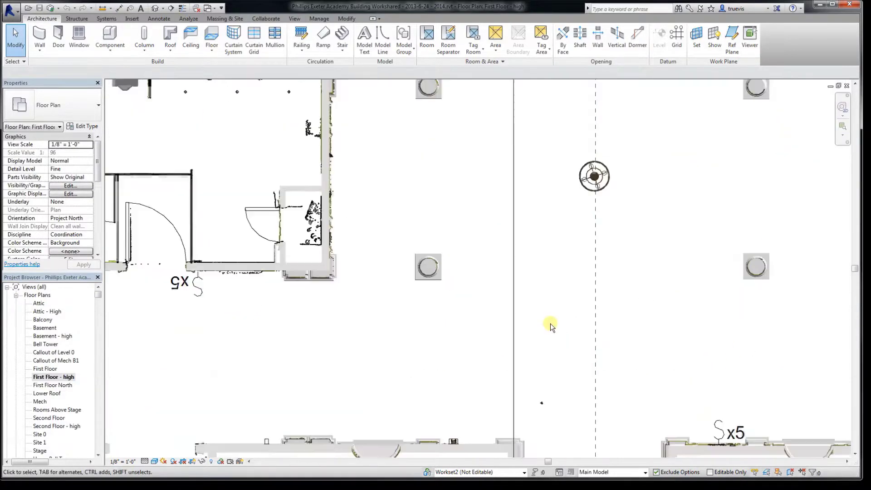
- Open the default 3D view and inspect the modelled building exterior from the front corner around to the left side
{"action": "left_click", "coordinate": [155, 10]}
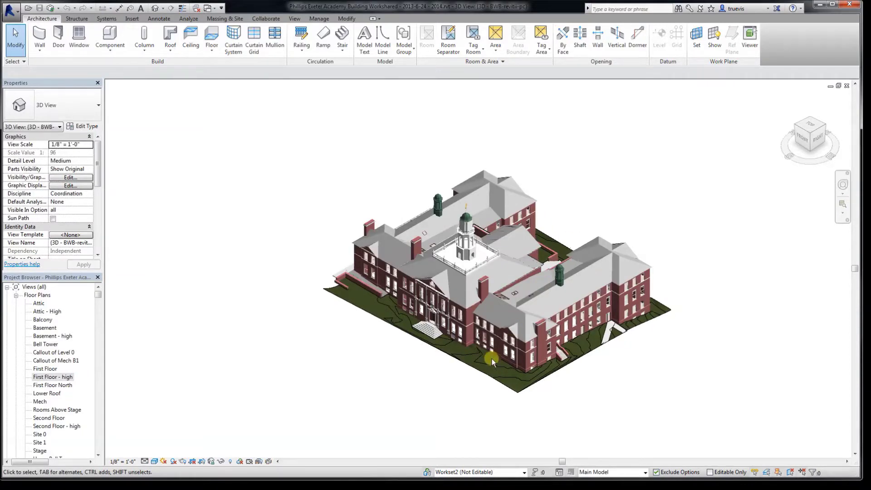
{"action": "scroll", "coordinate": [491, 358], "scroll_direction": "up", "scroll_amount": 5}
{"action": "middle_click_drag", "start_coordinate": [467, 385], "coordinate": [467, 321]}
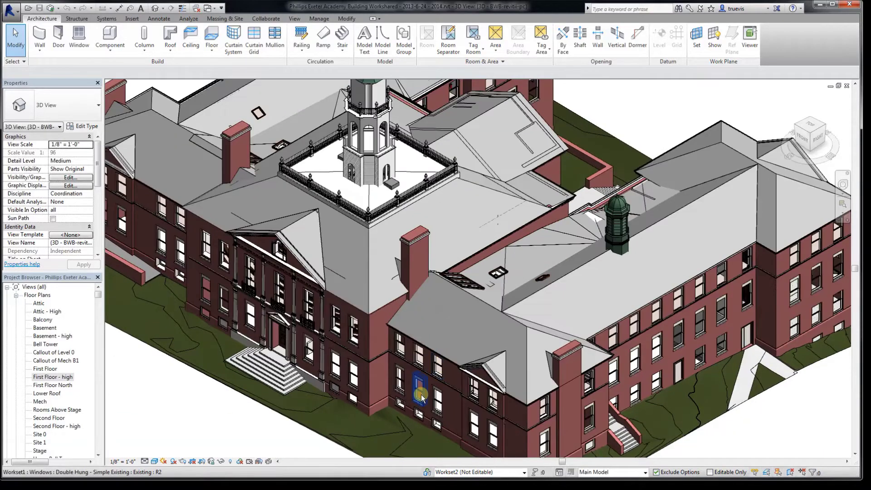
{"action": "right_click", "coordinate": [430, 385]}
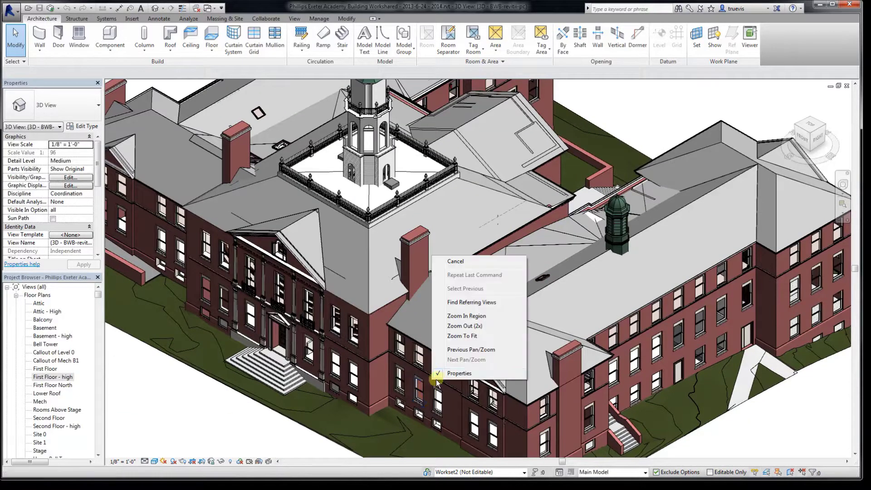
{"action": "key", "text": "Escape"}
{"action": "middle_click_drag", "start_coordinate": [429, 385], "coordinate": [788, 272], "text": "shift"}
{"action": "middle_click_drag", "start_coordinate": [423, 270], "coordinate": [567, 283]}
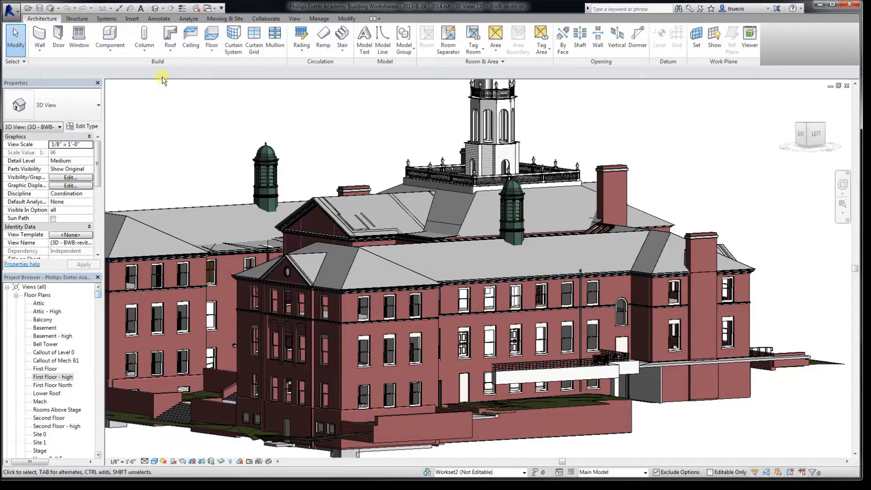
- Open the Ghosty Section 3D view
{"action": "left_click", "coordinate": [210, 8]}
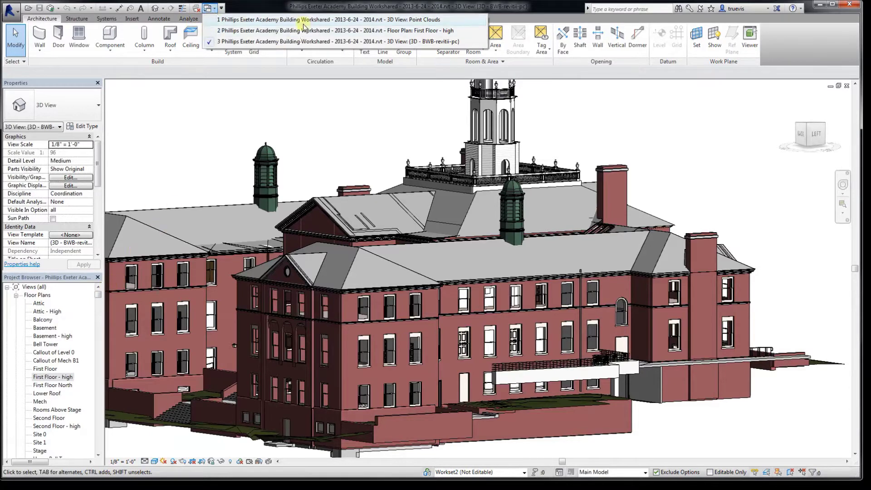
{"action": "left_click", "coordinate": [97, 301]}
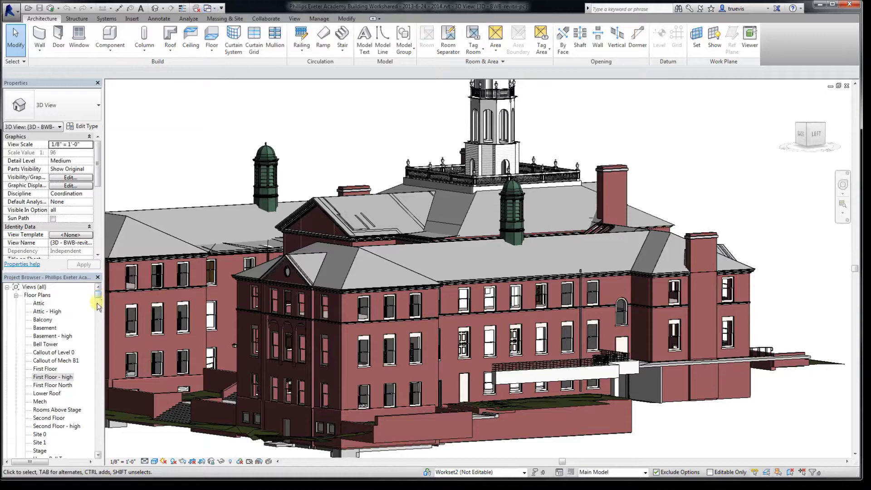
{"action": "left_click", "coordinate": [98, 313]}
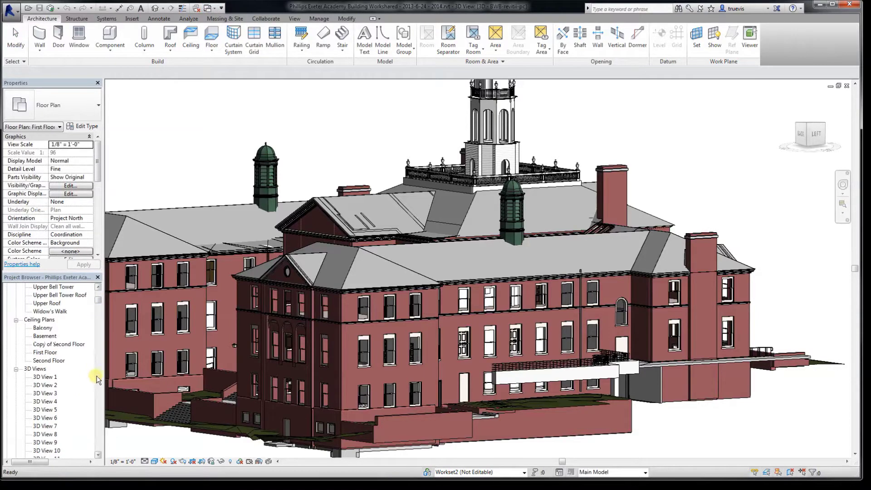
{"action": "left_click", "coordinate": [99, 377]}
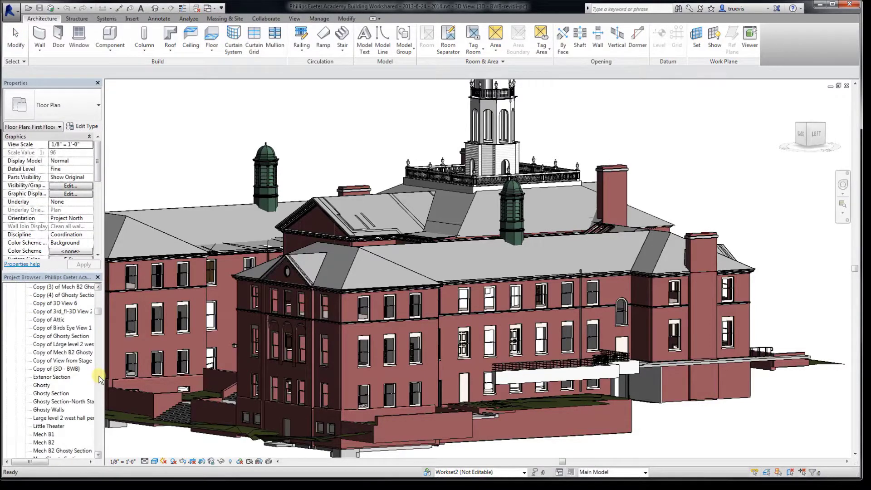
{"action": "left_click", "coordinate": [53, 394]}
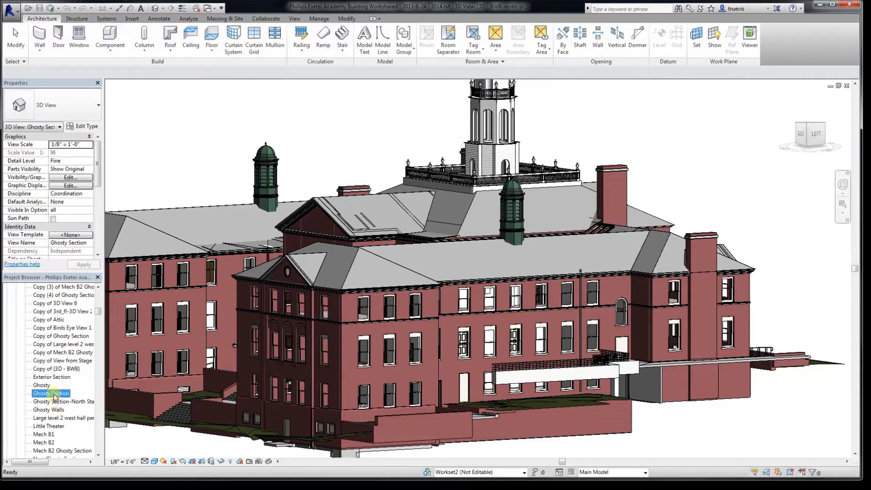
{"action": "double_click", "coordinate": [54, 393]}
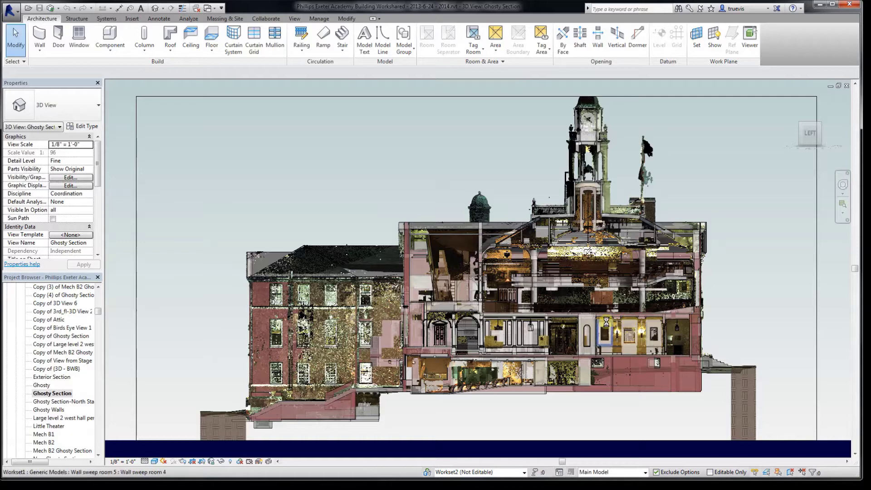
- Orbit the cutaway section to an angled view and inspect the scan and model up close around the auditorium seating, balcony and lobby below
{"action": "middle_click_drag", "start_coordinate": [573, 323], "coordinate": [581, 329], "text": "shift"}
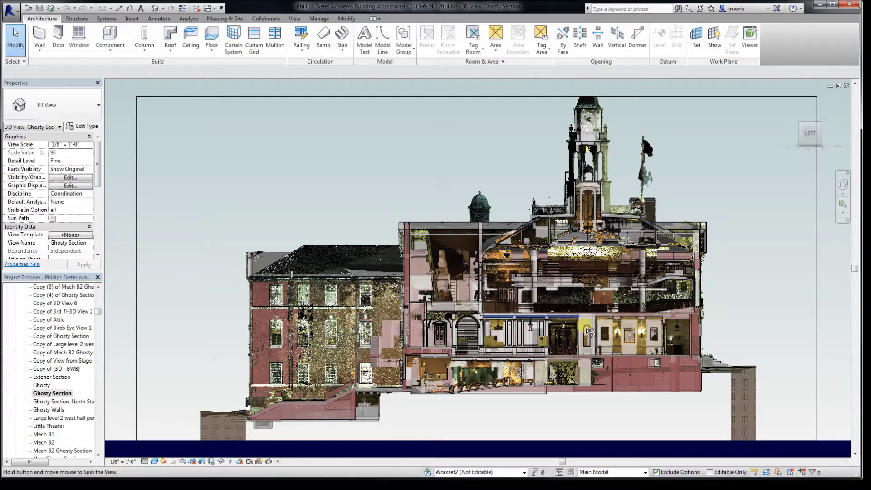
{"action": "middle_click_drag", "start_coordinate": [590, 332], "coordinate": [633, 350], "text": "shift"}
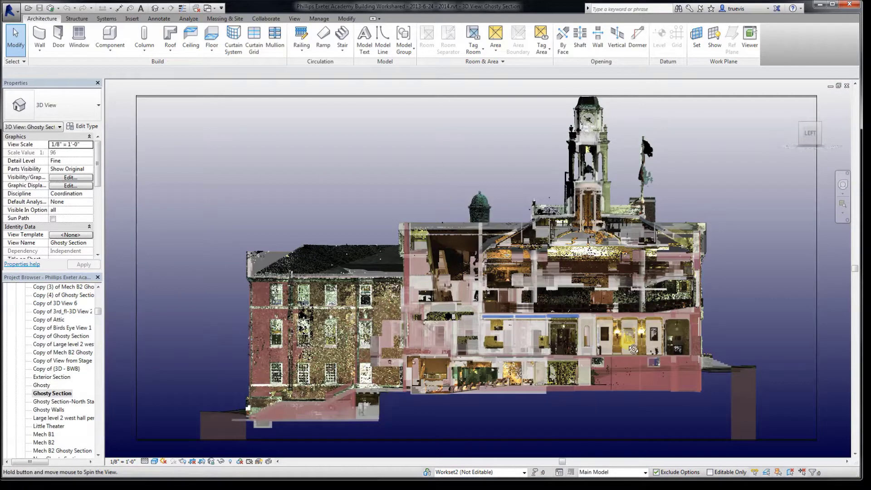
{"action": "left_click_drag", "start_coordinate": [634, 349], "coordinate": [726, 294]}
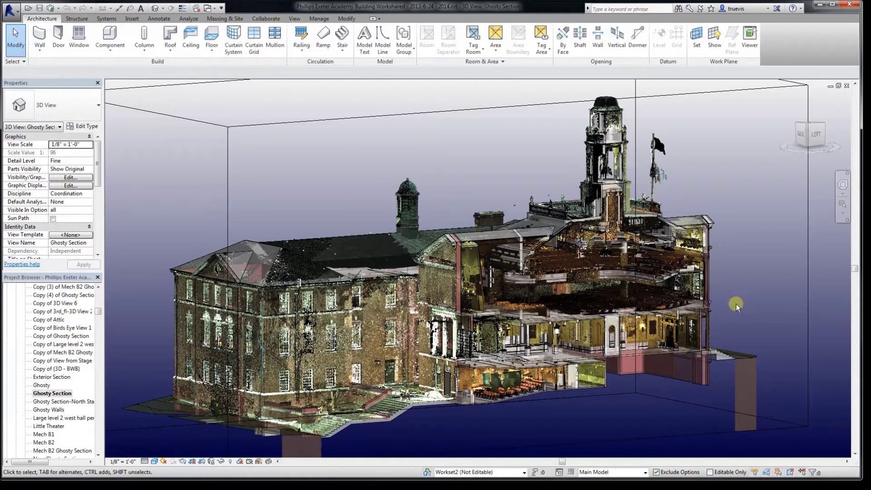
{"action": "scroll", "coordinate": [736, 304], "scroll_direction": "up", "scroll_amount": 5}
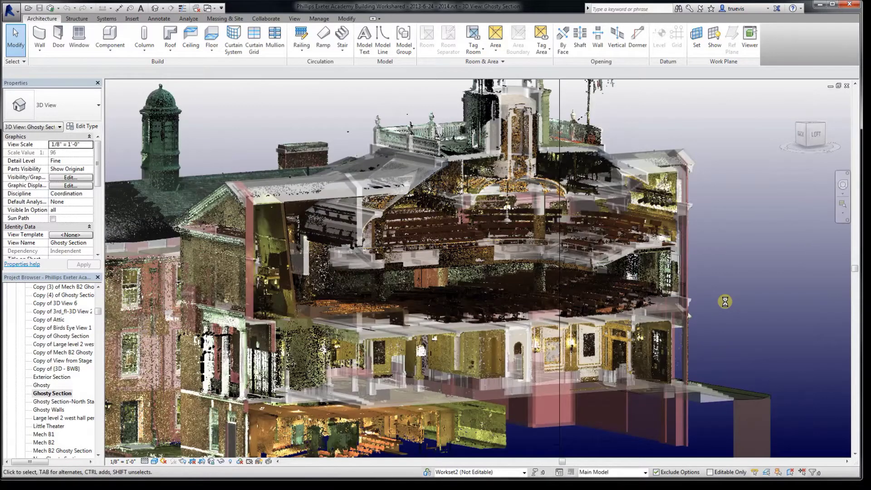
{"action": "scroll", "coordinate": [725, 302], "scroll_direction": "up", "scroll_amount": 5}
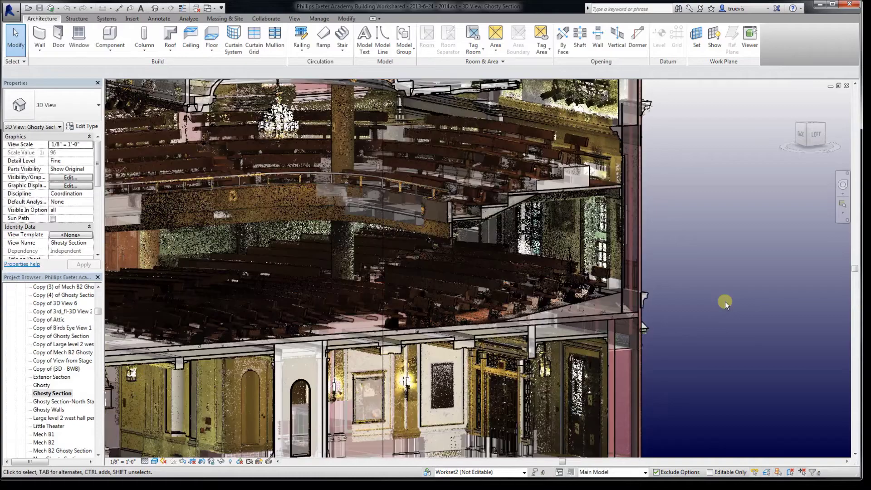
{"action": "middle_click_drag", "start_coordinate": [315, 293], "coordinate": [661, 345], "text": "shift"}
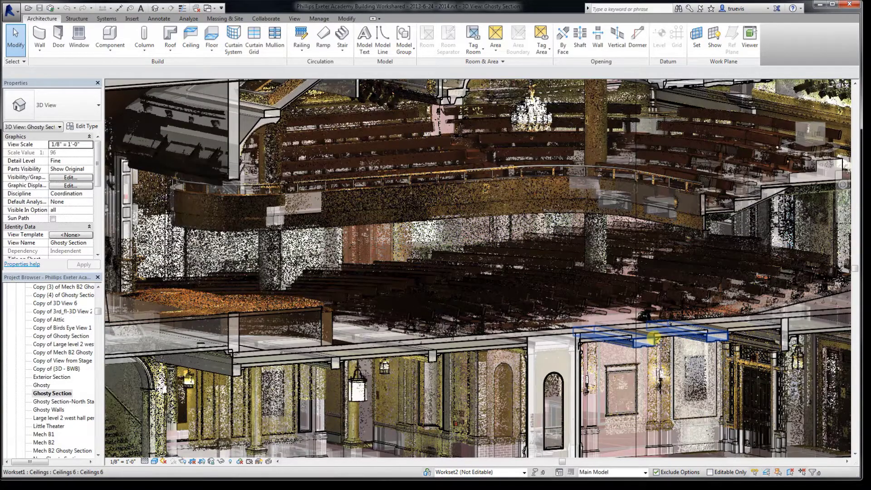
{"action": "middle_click_drag", "start_coordinate": [573, 261], "coordinate": [546, 253], "text": "shift"}
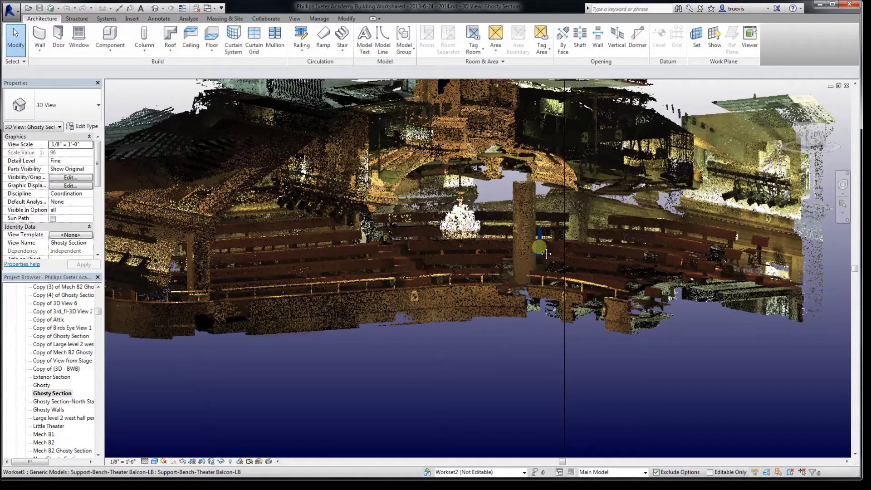